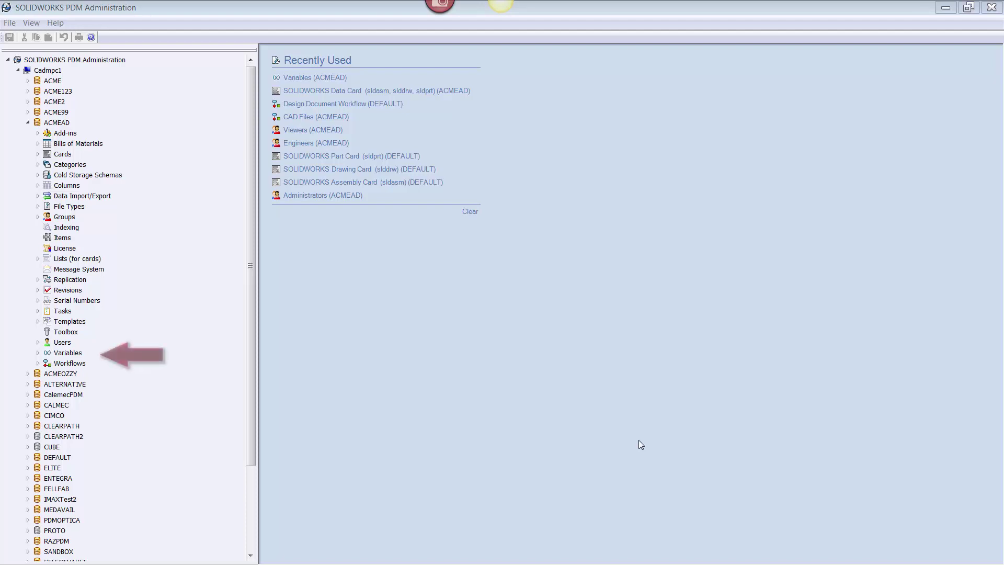
Open the Edit Variables dialog from the ACMEAD vault's Variables node
right_click(68, 353)
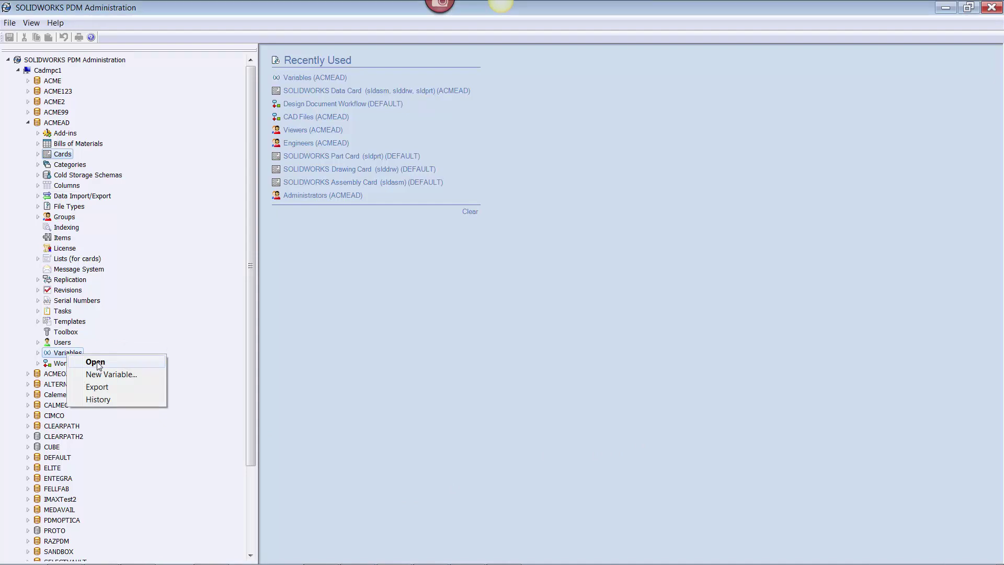
click(96, 362)
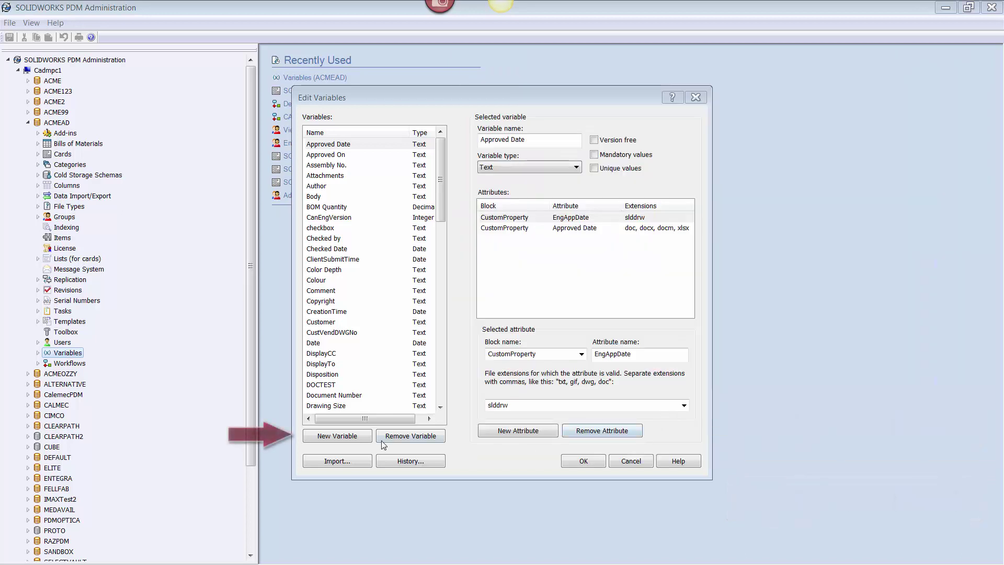
Add a new variable named 'Approved By', keeping its type as Text
click(337, 436)
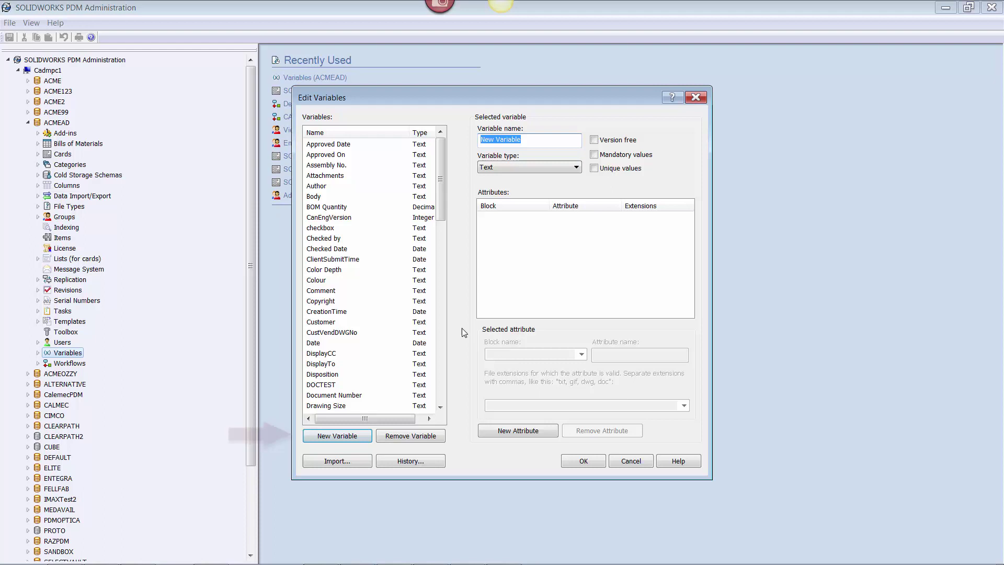
text(Approved By)
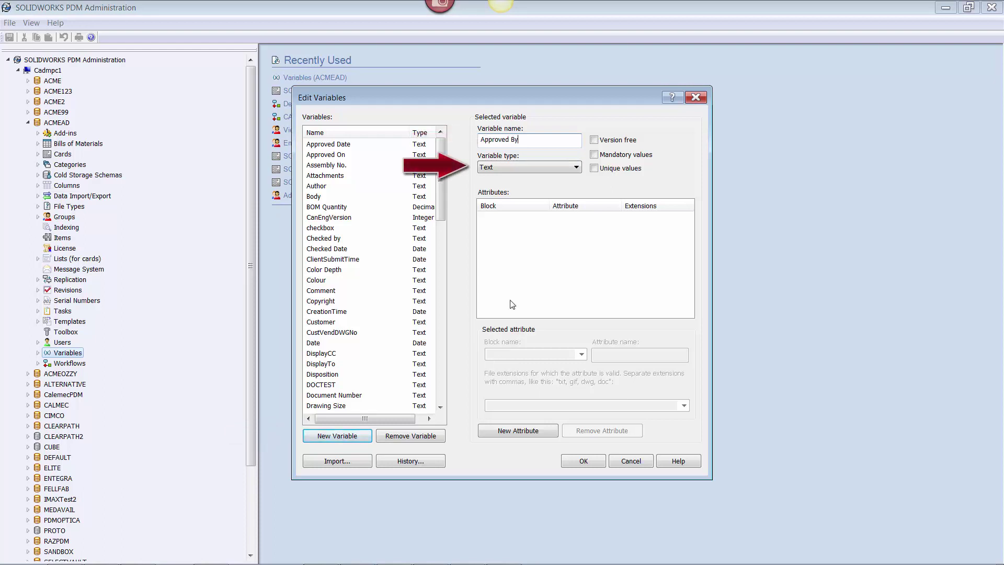
click(501, 164)
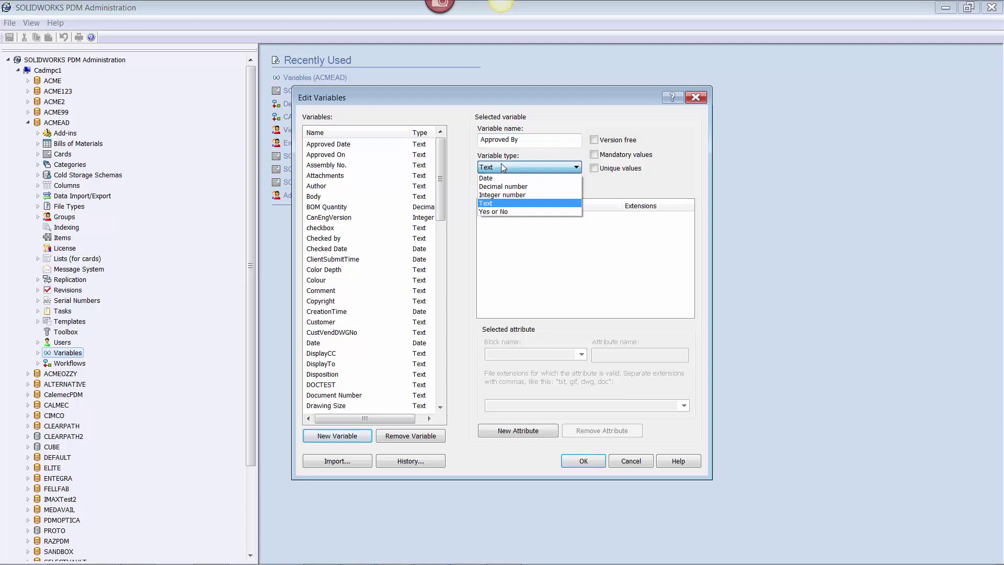
click(501, 164)
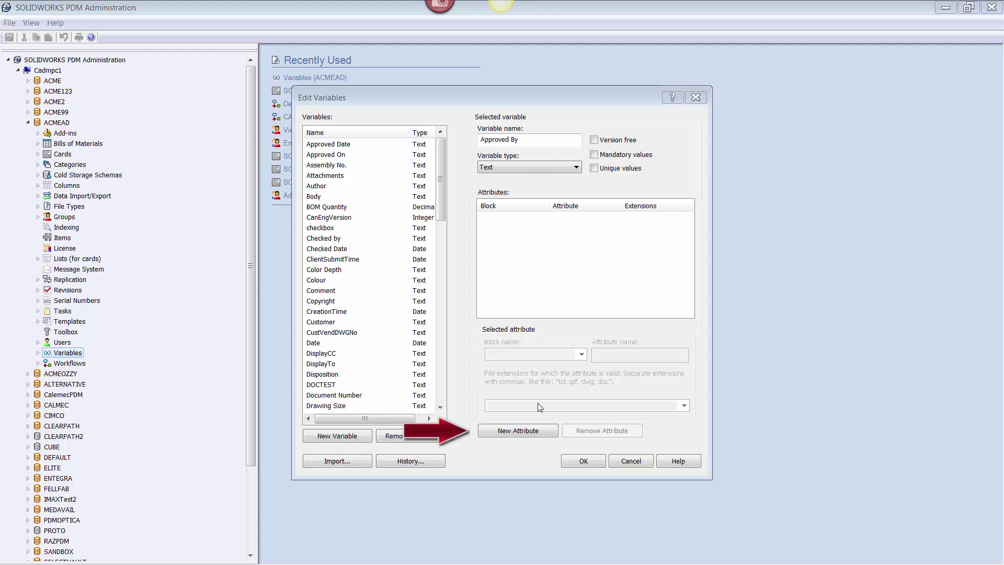
Map Approved By to CustomProperty attribute ApprovedBy for the slddrw extension
click(522, 430)
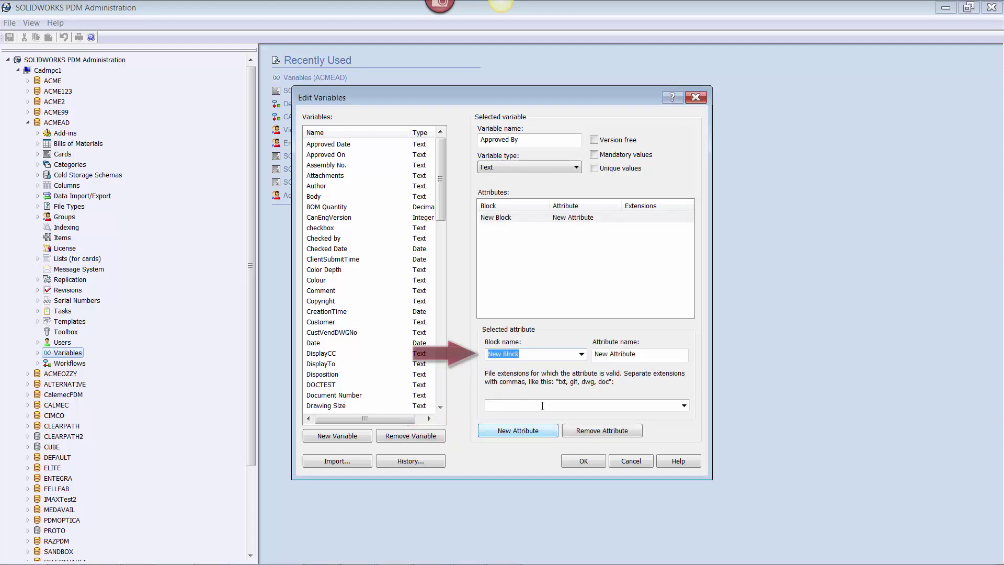
click(580, 354)
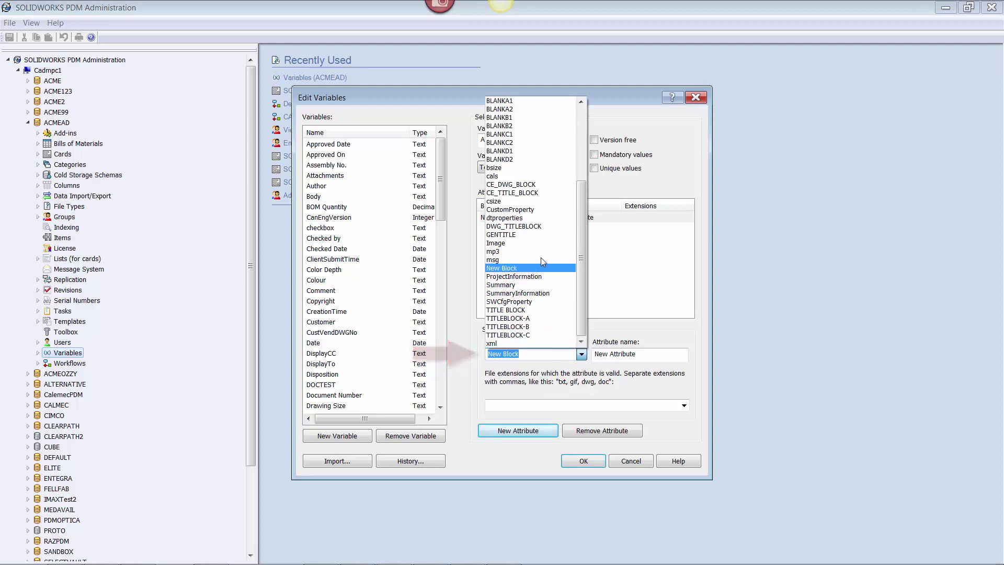
click(510, 209)
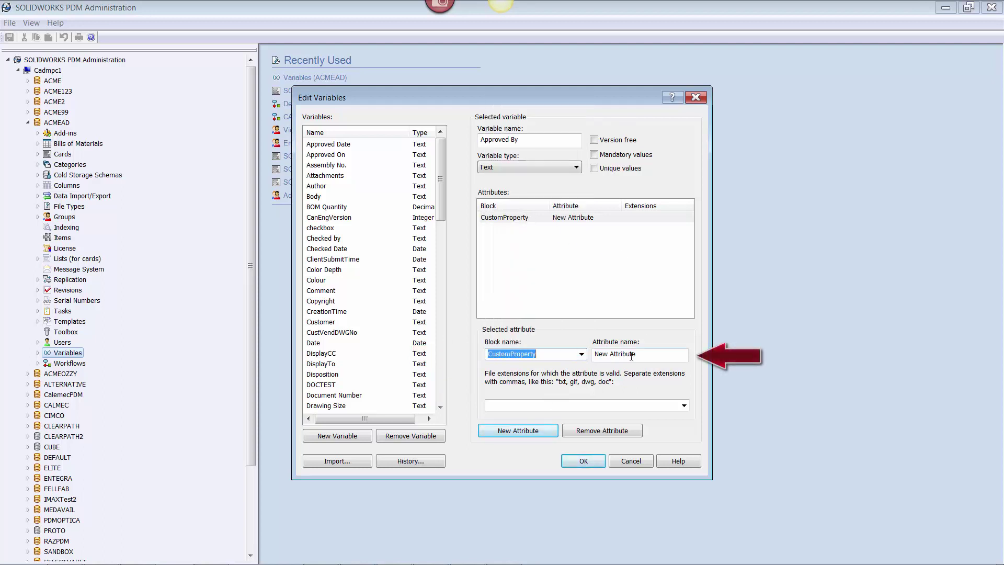
drag(631, 355, 593, 356)
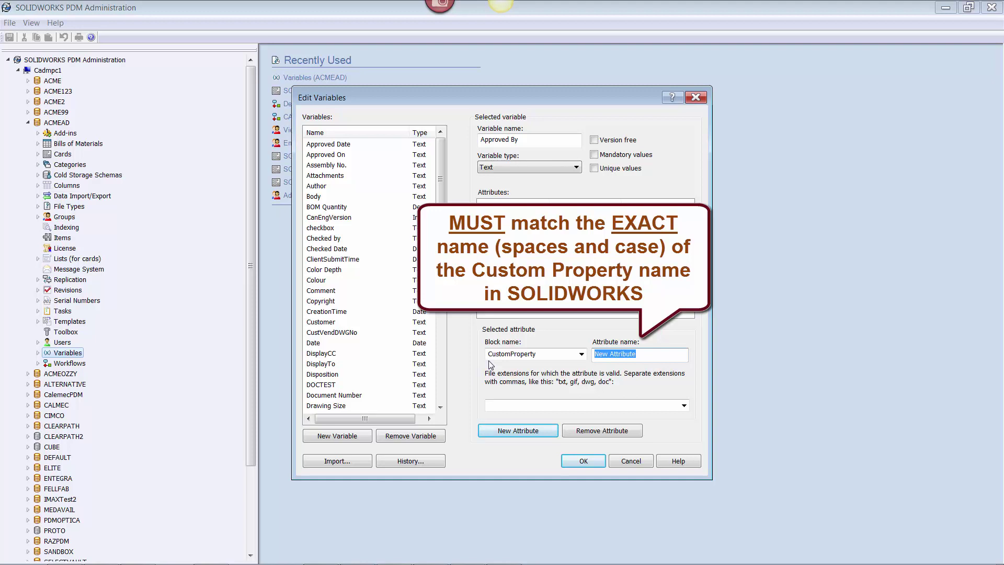
text(Appro)
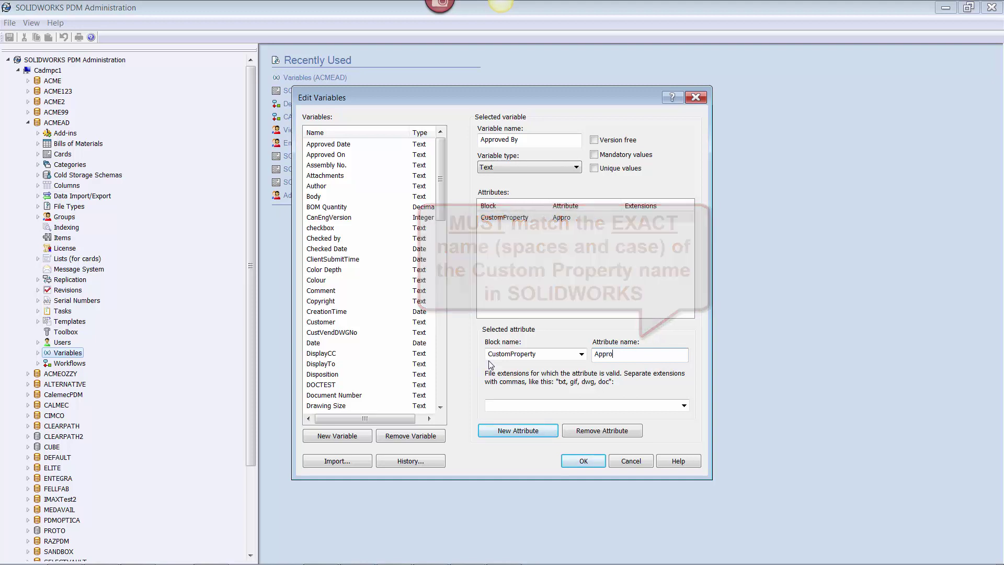
text(vedBy)
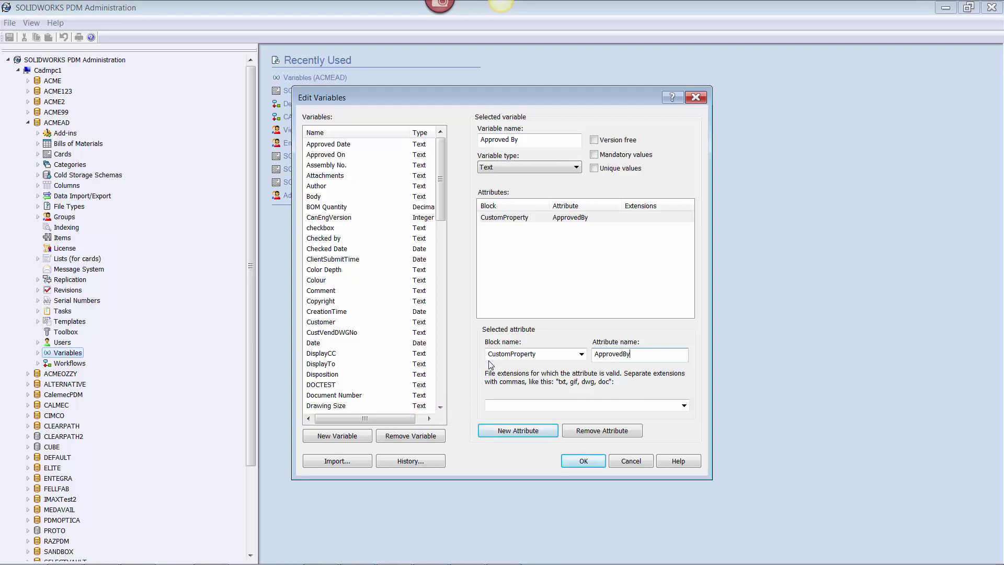
click(527, 406)
text(slddrw)
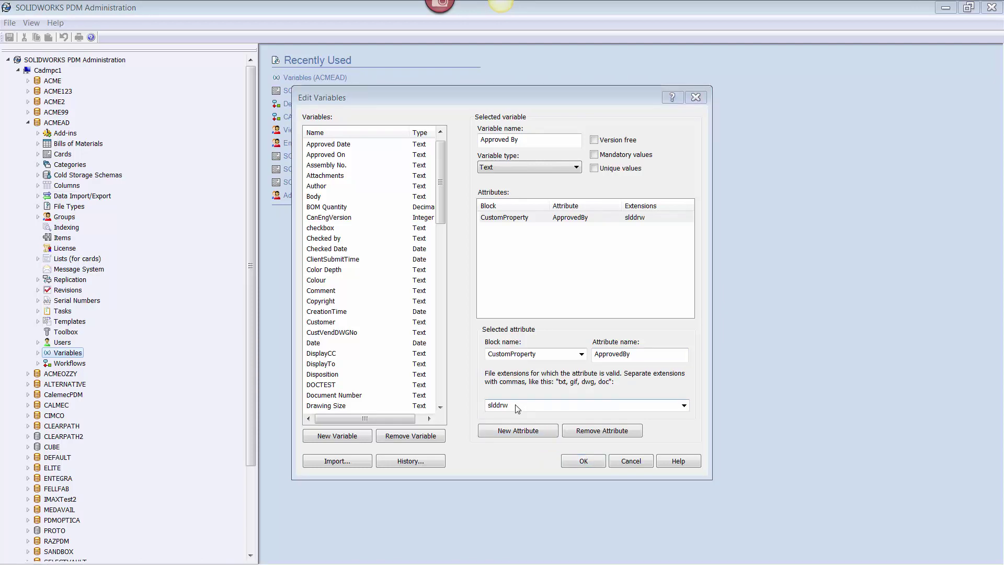
Add a Description variable mapped to CustomProperty Description for slddrw, sldprt and sldasm files
click(337, 435)
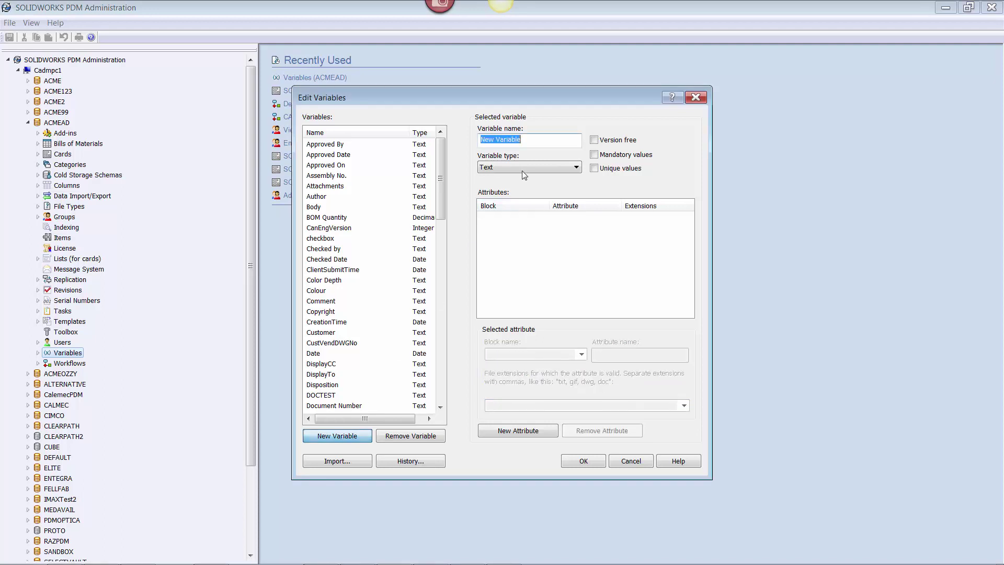
text(Descri)
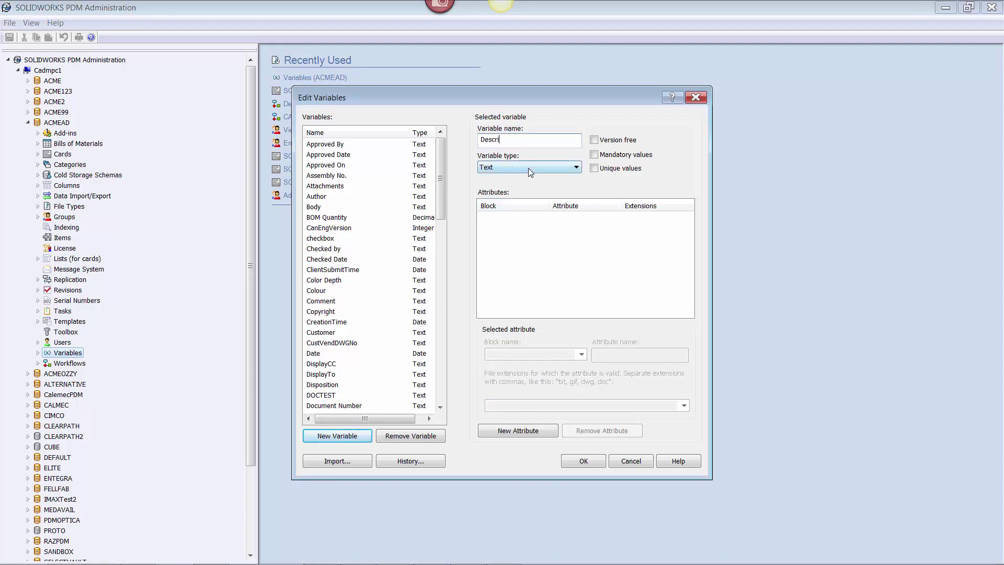
text(ption)
click(529, 433)
click(581, 354)
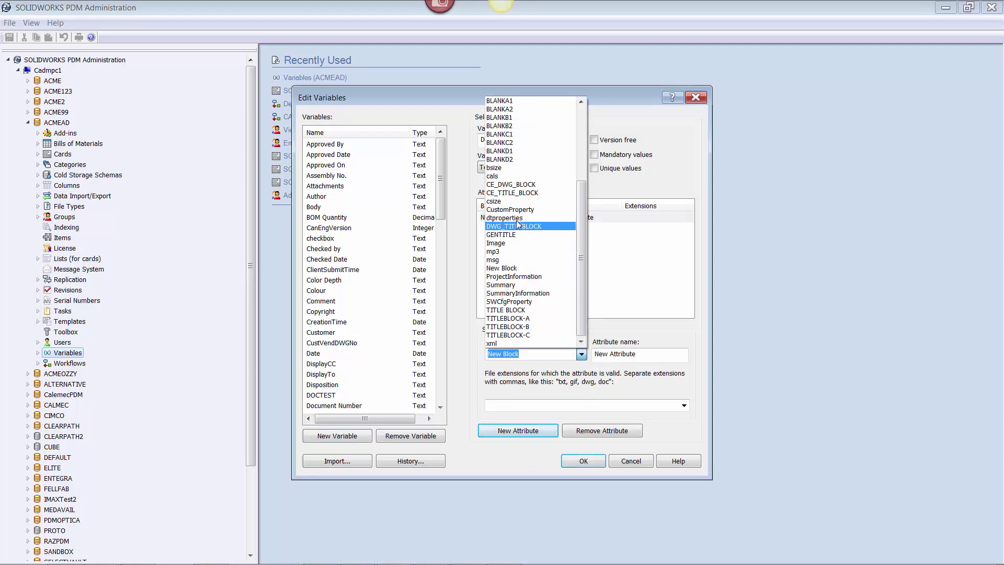
click(523, 210)
key(Tab)
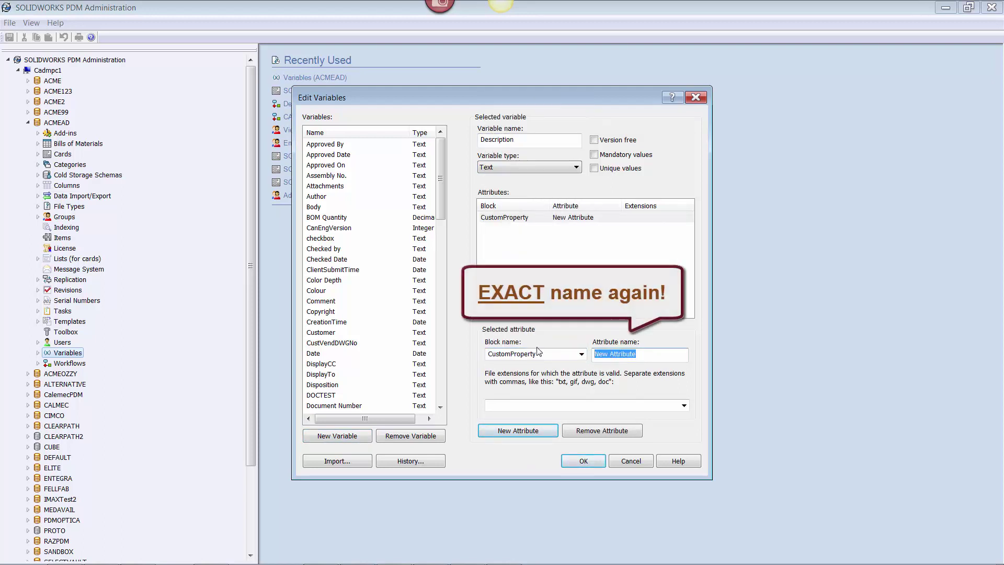
text(Description)
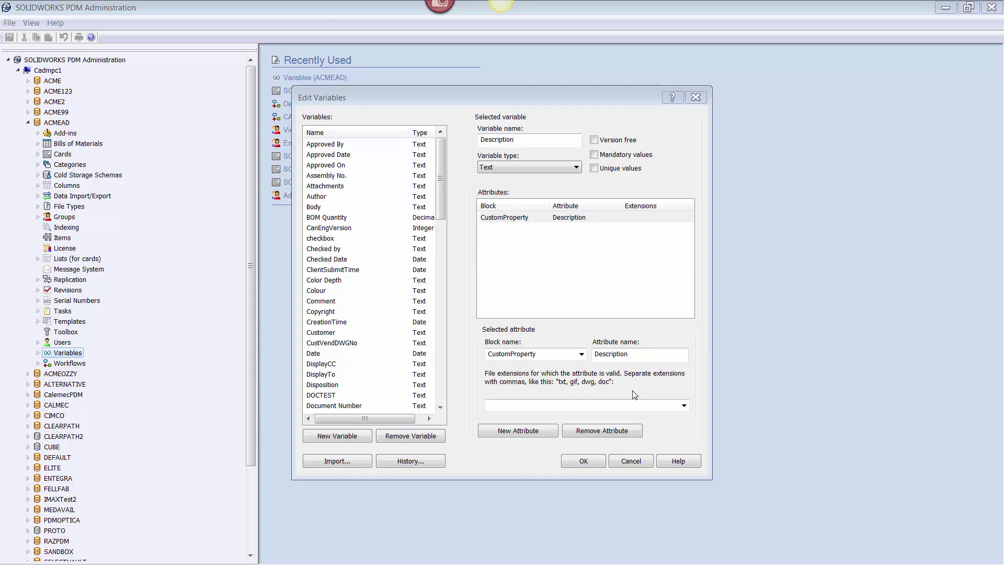
click(506, 406)
text(sldd)
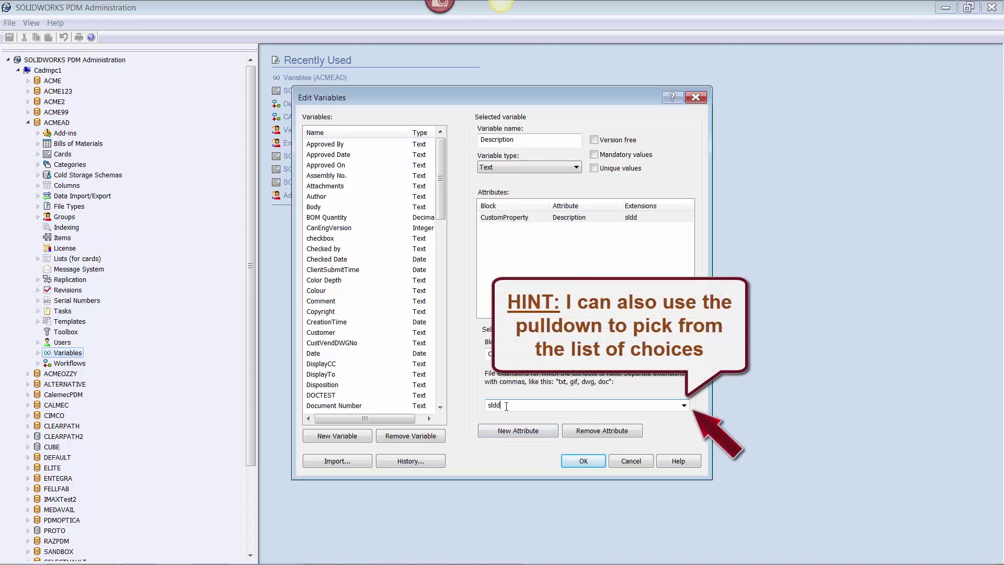
text(rw,sldprt,sldp)
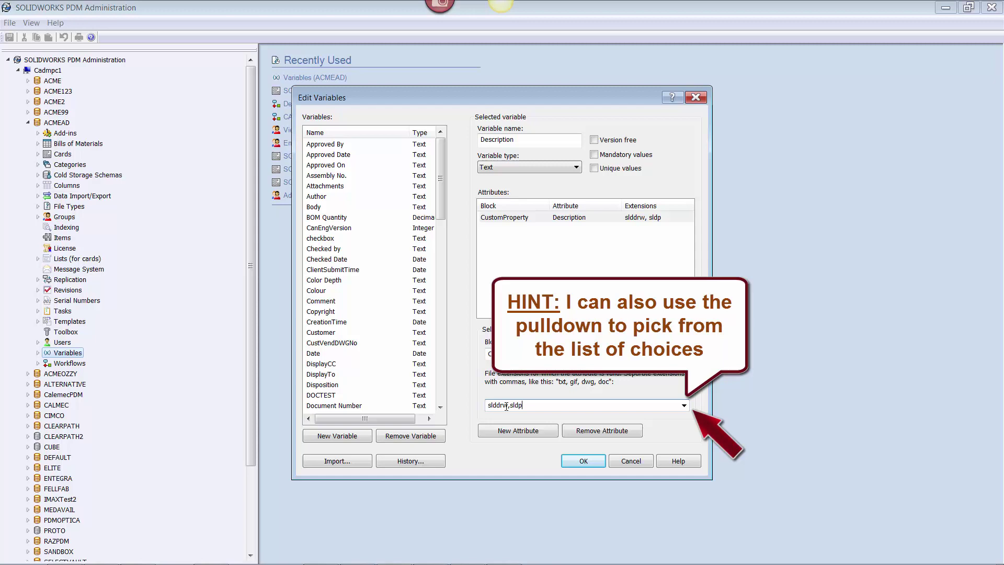
text(asm,)
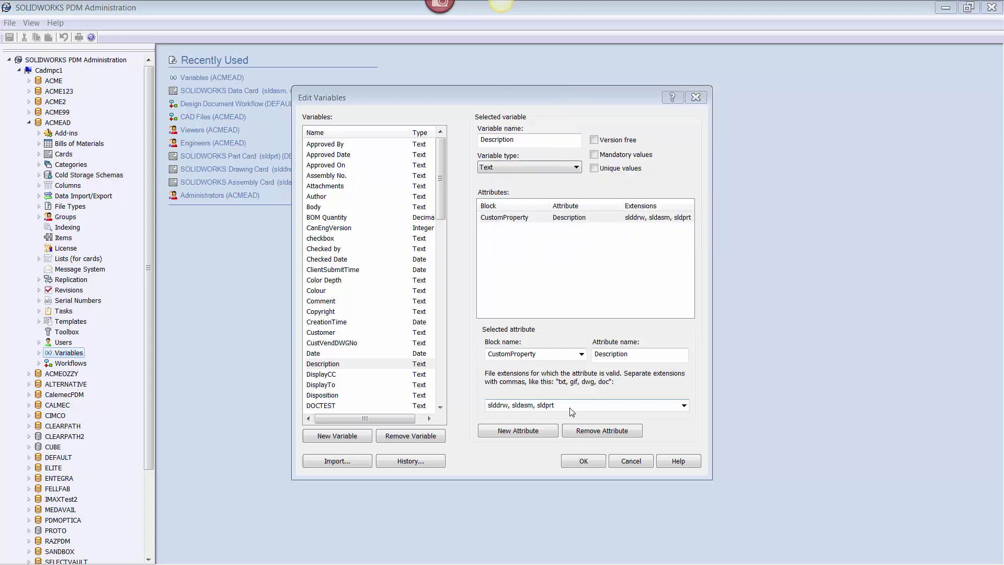
Map Description to $PRPSHEET attribute Description for slddrw, then save the variables
click(529, 436)
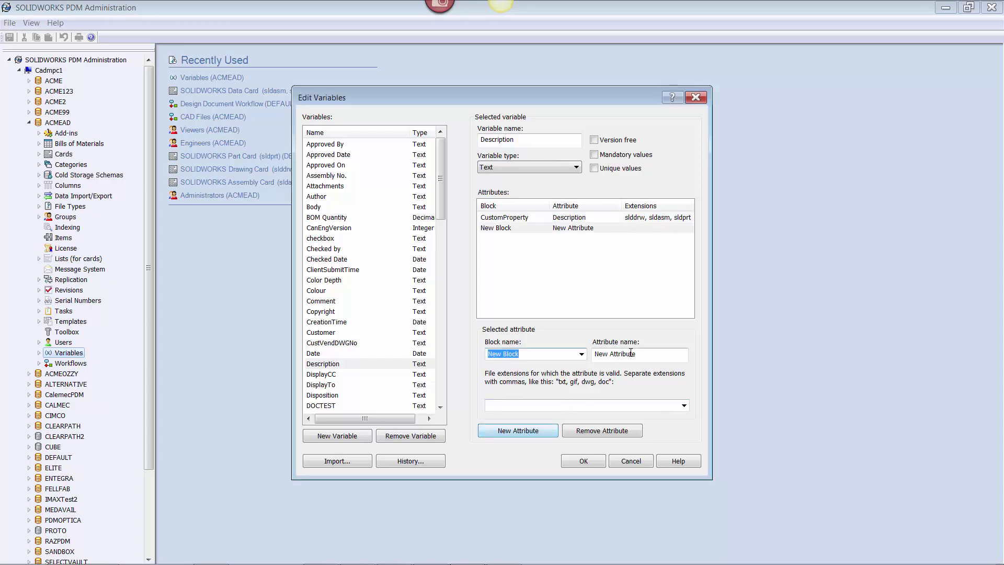
click(581, 354)
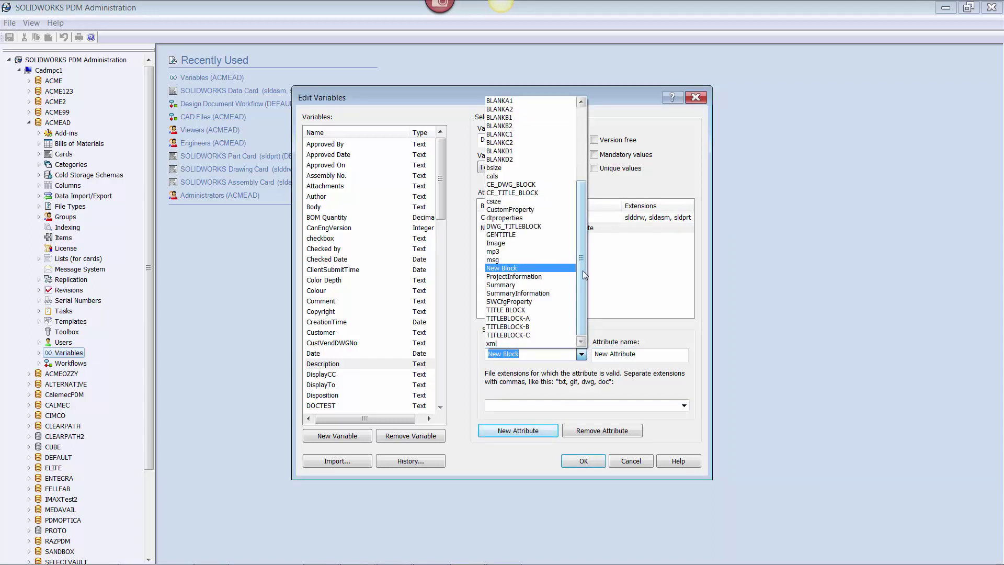
drag(583, 271, 581, 183)
click(526, 103)
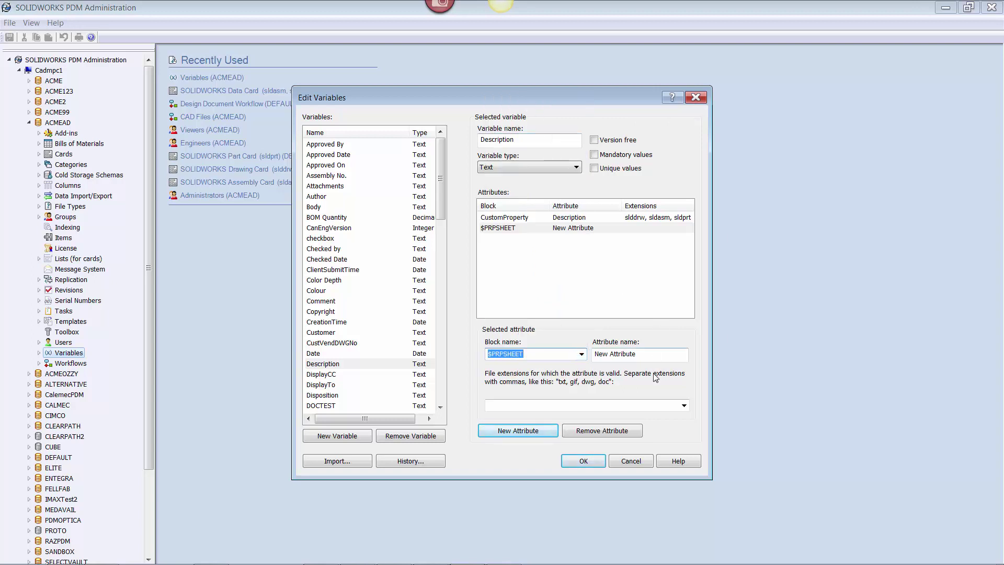
key(Tab)
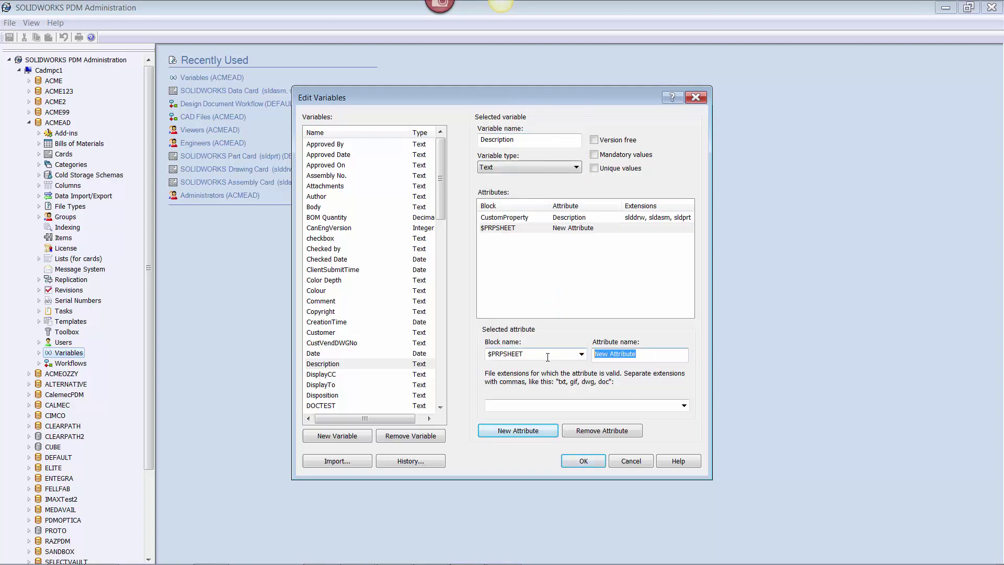
text(Description)
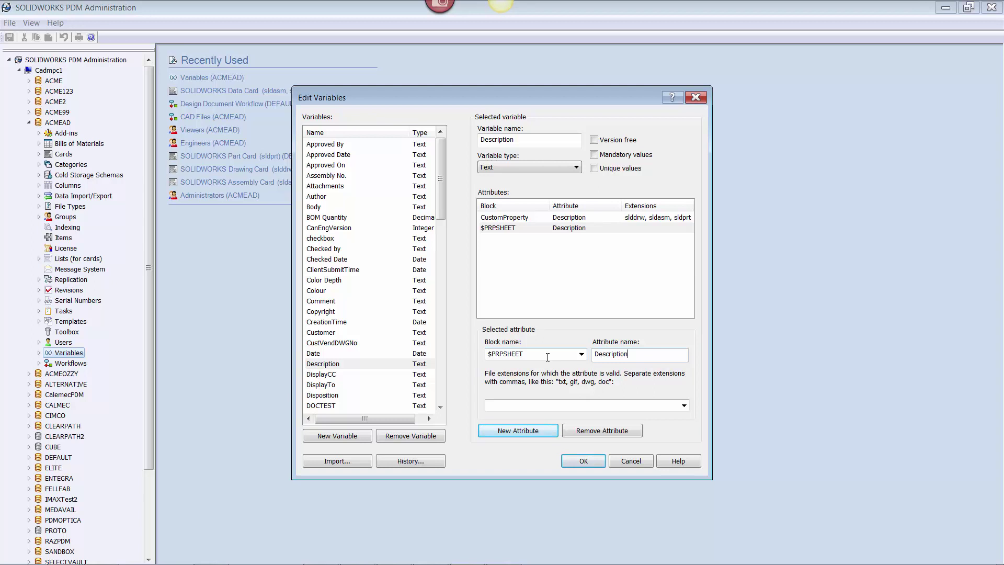
click(540, 406)
text(slddrw)
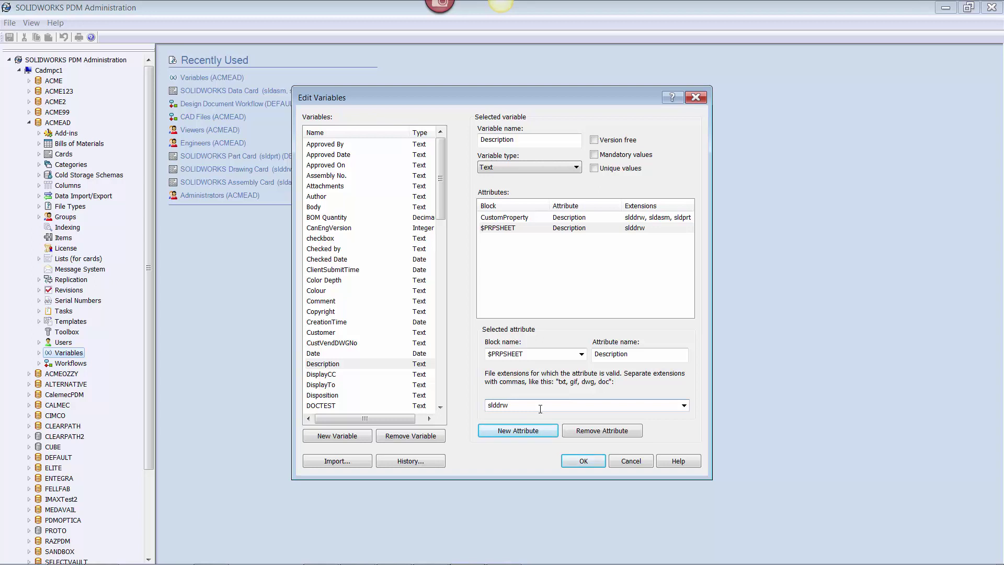
click(583, 461)
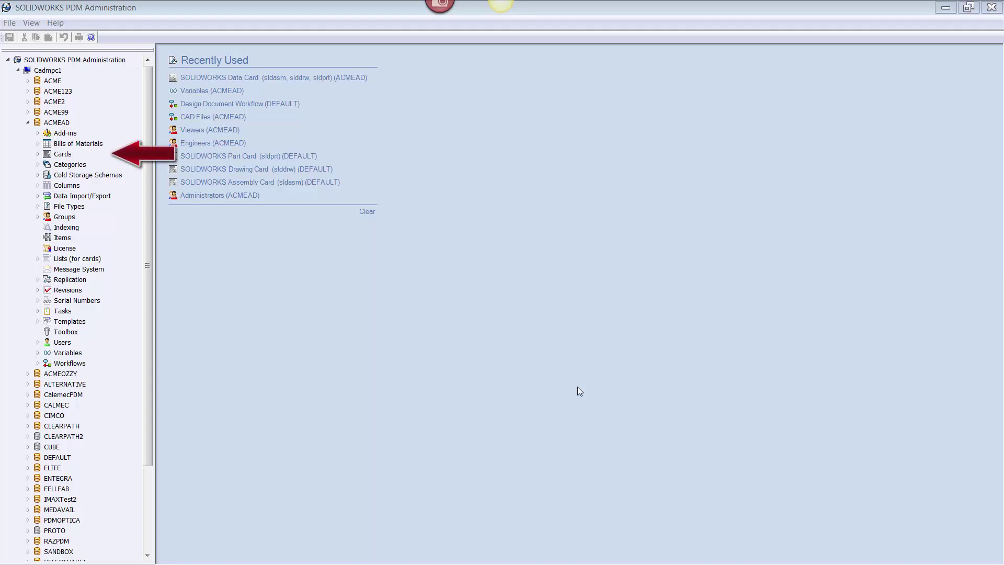
Expand Cards and File Cards, then open the SOLIDWORKS Data Card in the Card Editor
click(38, 154)
click(48, 164)
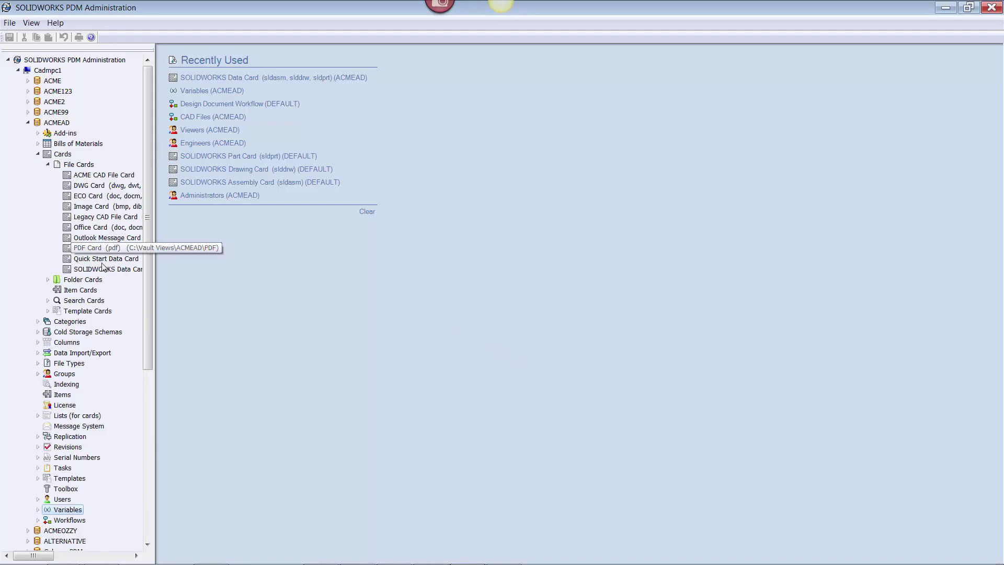
double_click(120, 269)
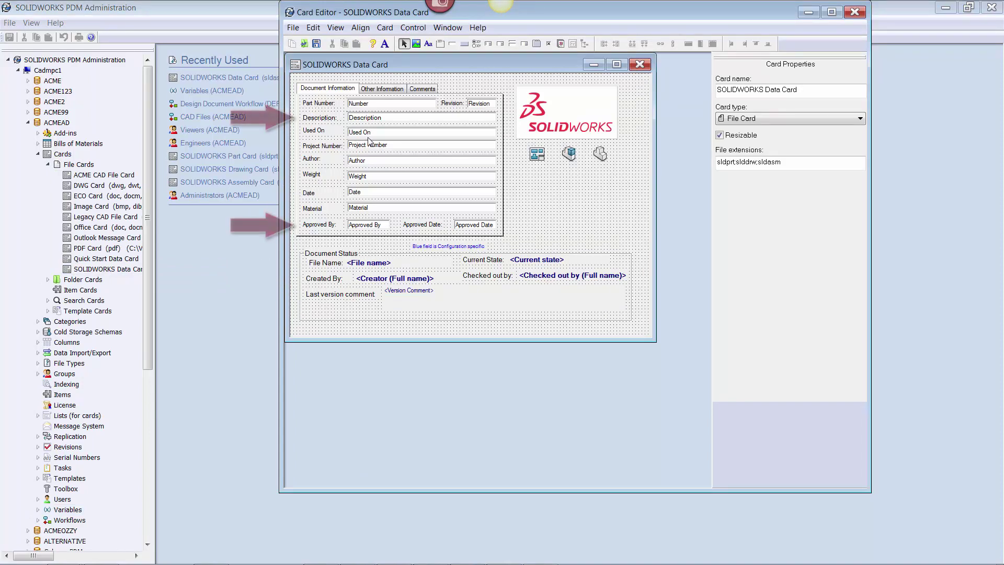
Inspect the edit-box properties of the Description and Approved By fields on the card
click(376, 118)
click(370, 223)
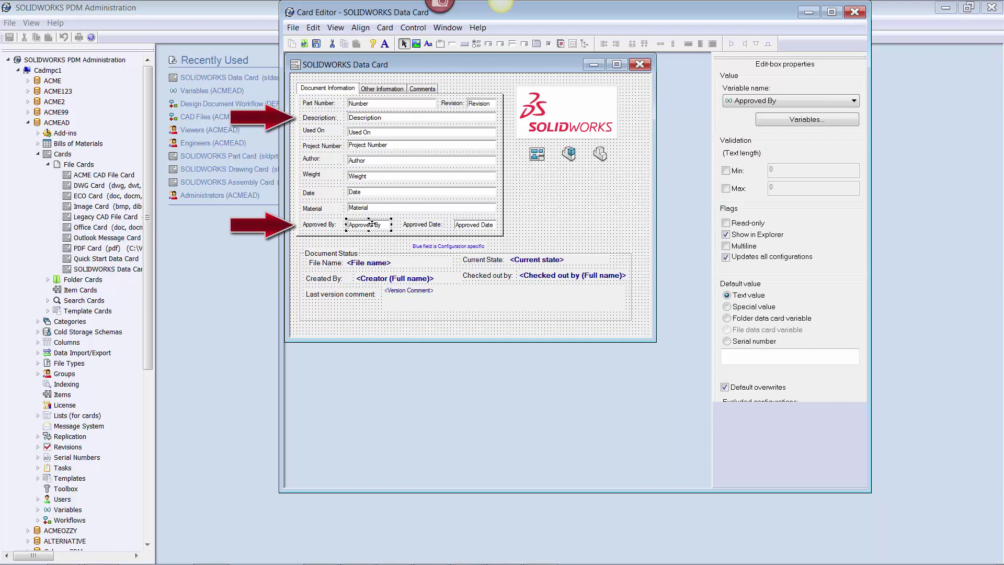
click(381, 118)
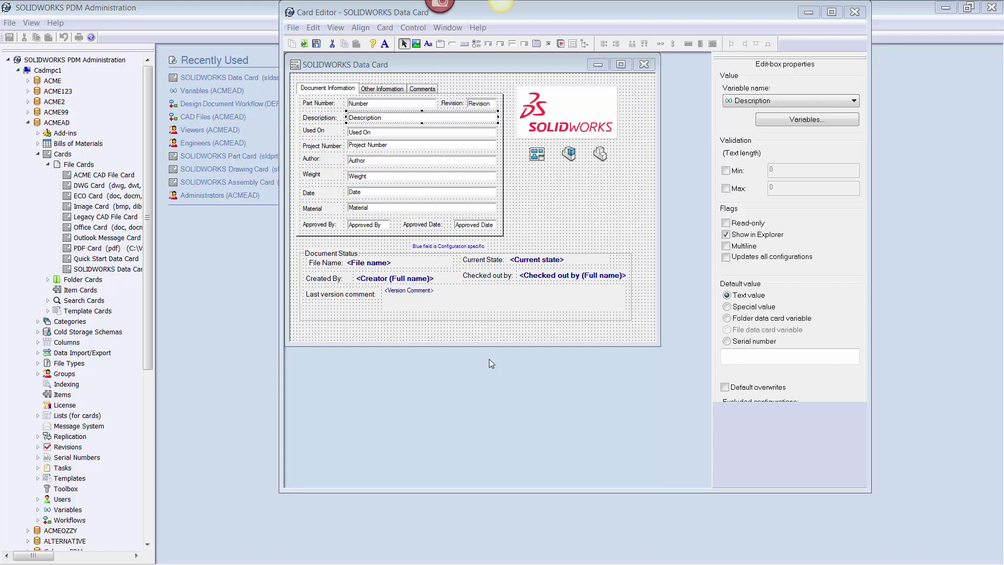
Make the Material field read-only, then save and close the SOLIDWORKS Data Card
click(380, 227)
click(379, 227)
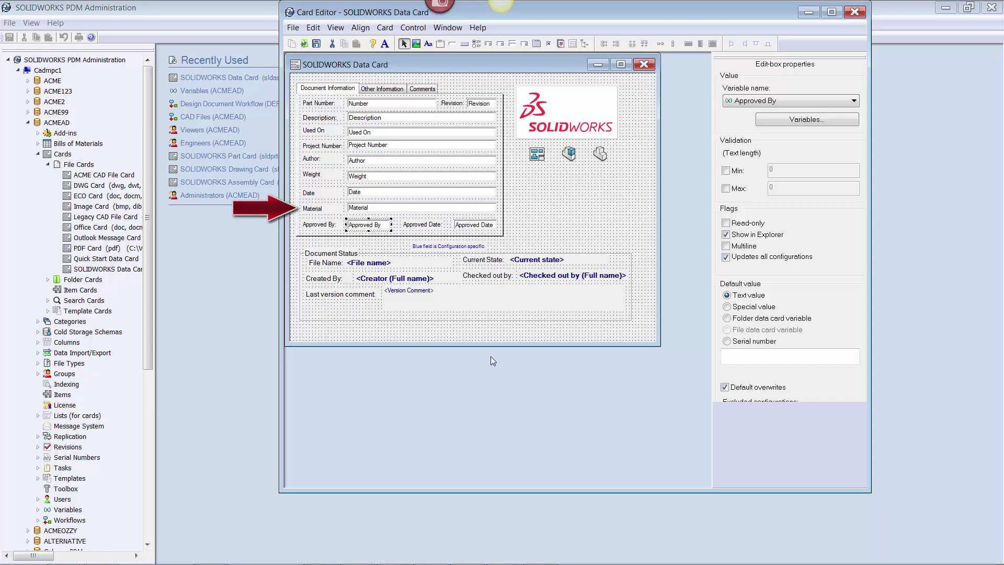
click(417, 208)
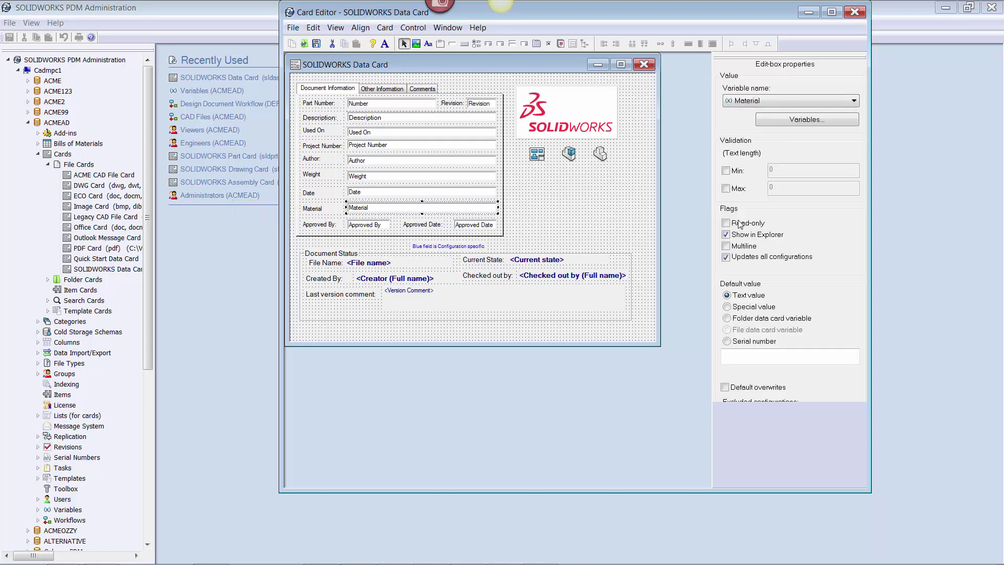
click(726, 224)
click(316, 44)
click(855, 12)
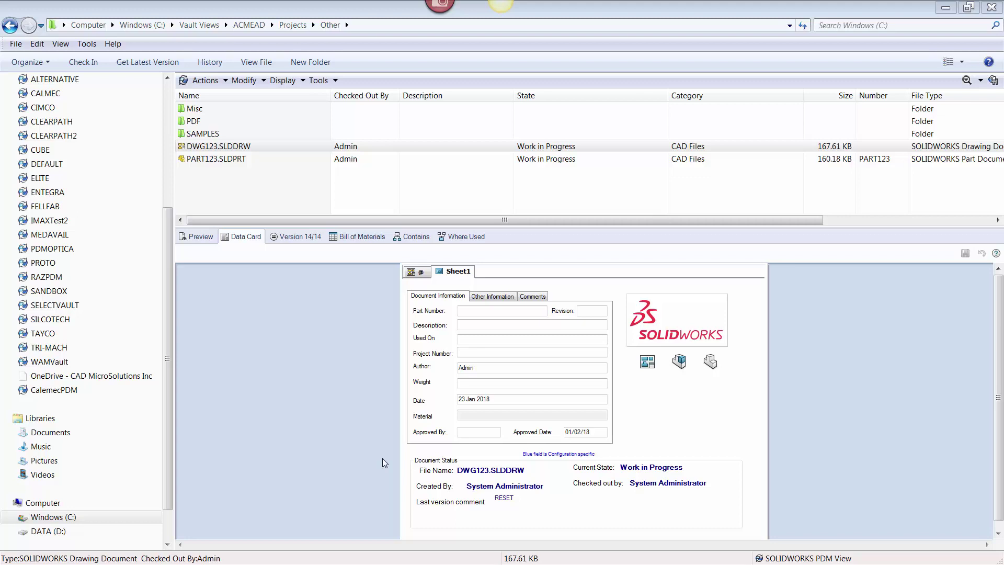
Enter XX as Approved By on DWG123.SLDDRW's data card and save it
click(464, 430)
text(XX)
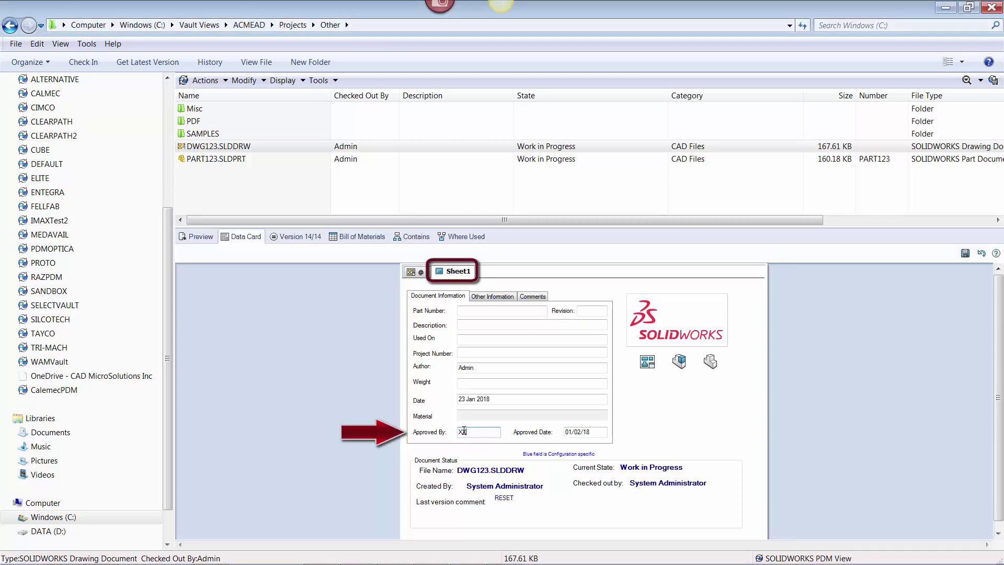
key(ctrl+s)
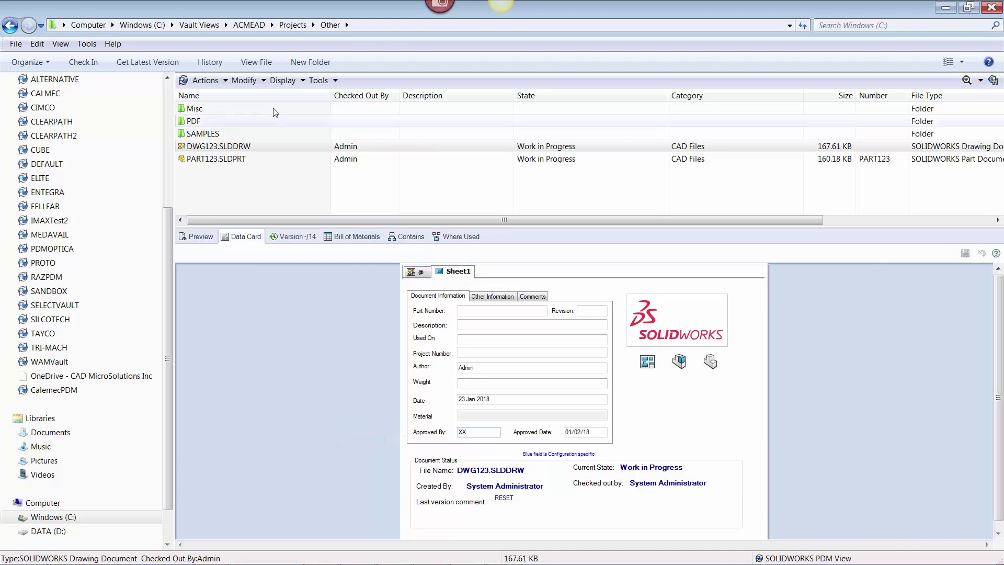
Set PART123.SLDPRT's Description to FLANGE, save, and confirm Material is read-only
click(215, 155)
click(477, 324)
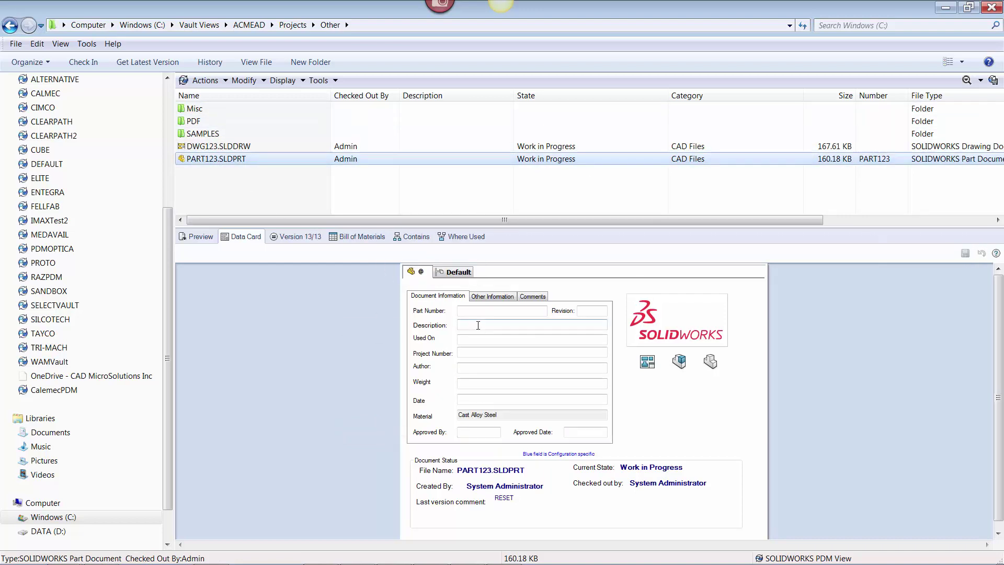
text(FLANGE)
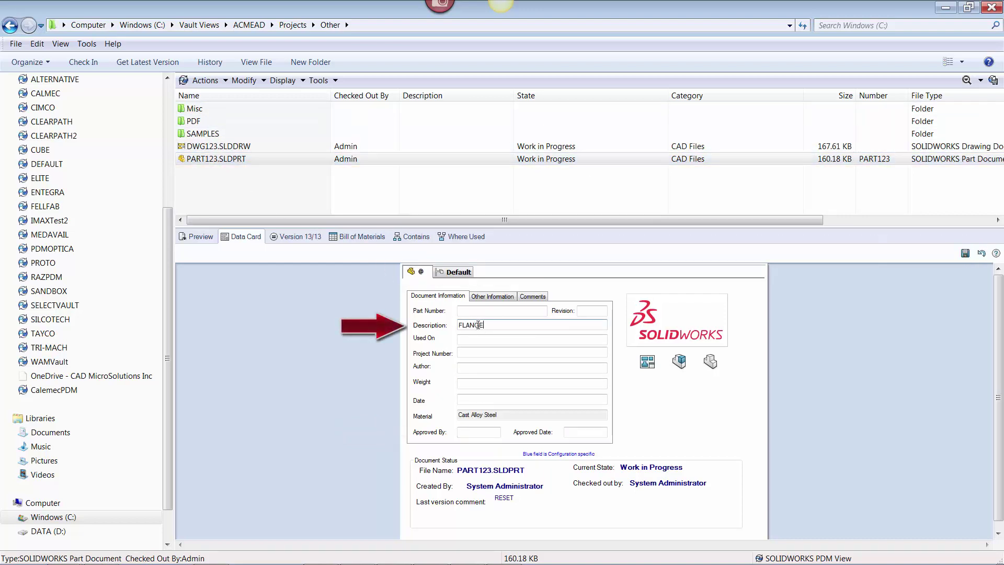
key(ctrl+s)
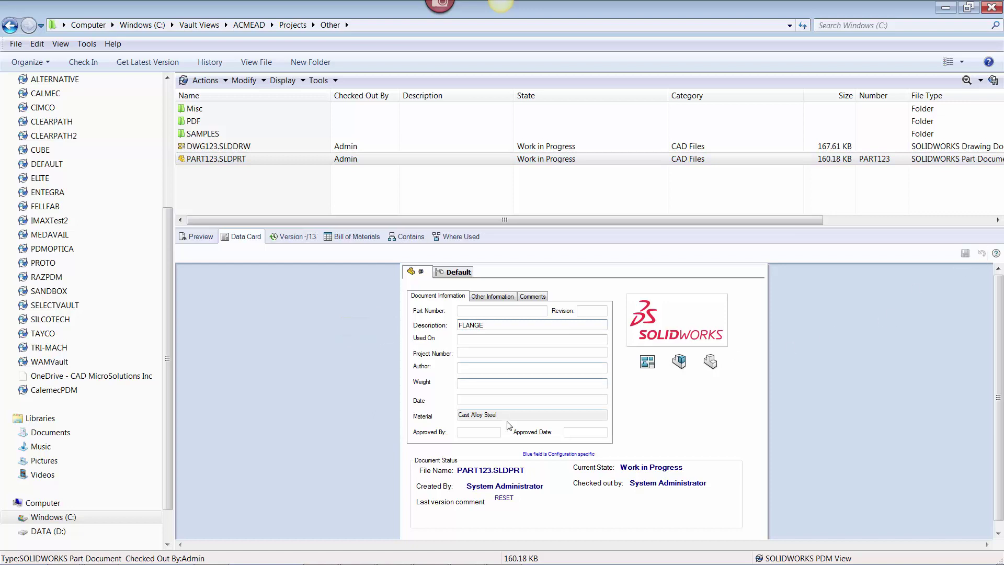
click(498, 414)
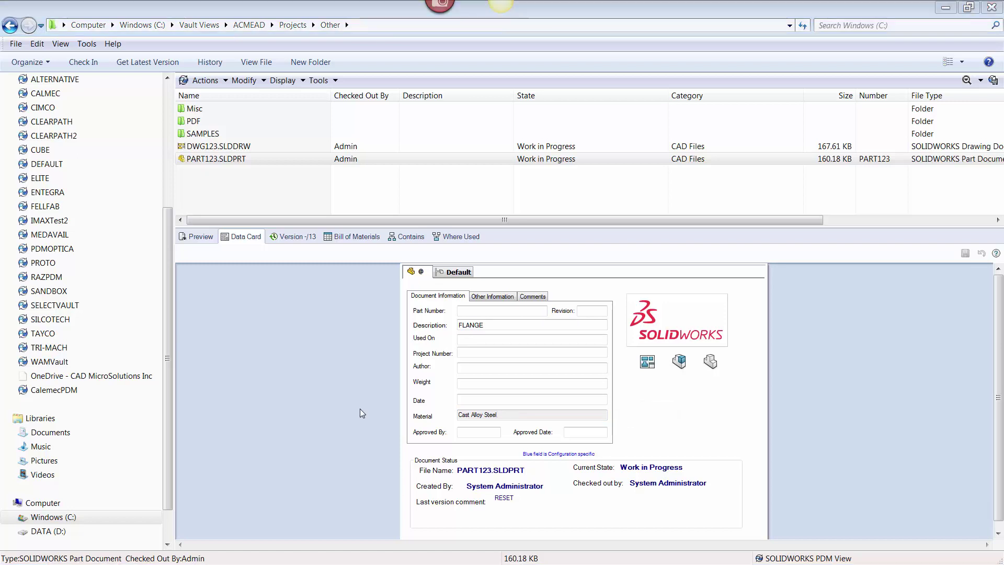
Open PART123 in SOLIDWORKS and check its custom properties under File > Properties
double_click(205, 158)
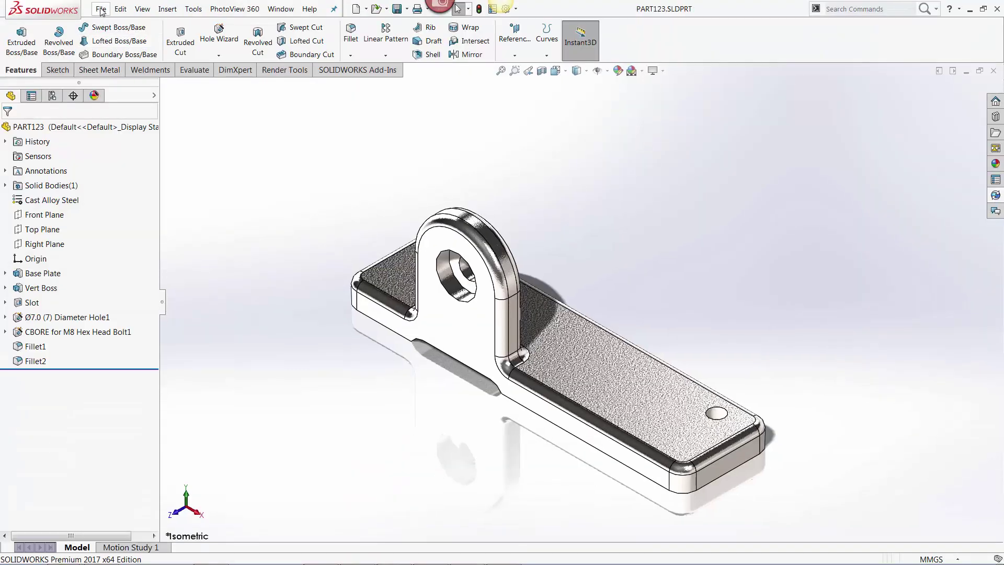
click(101, 9)
click(129, 343)
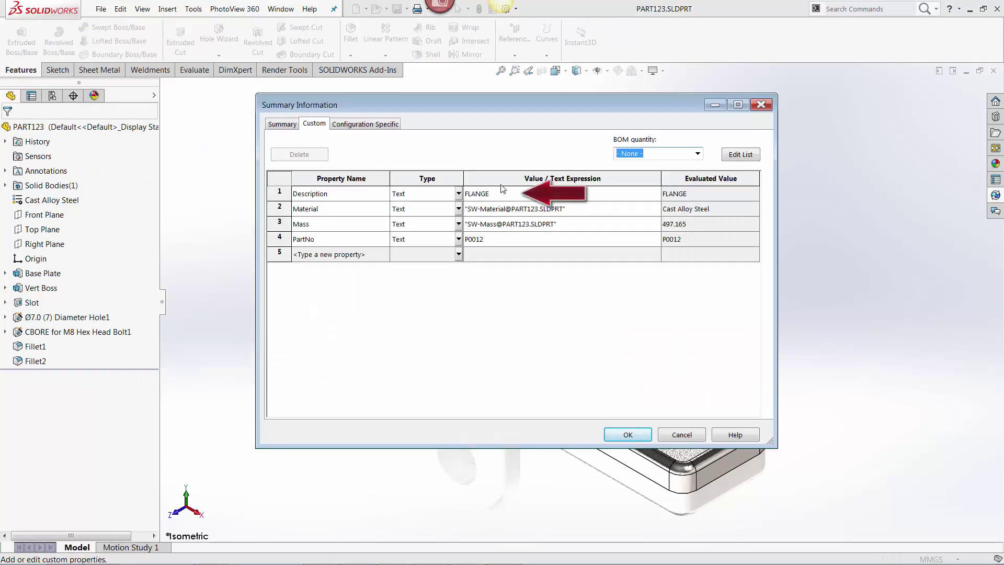
click(628, 435)
Change the part's material to Plain Carbon Steel and save the part
right_click(57, 204)
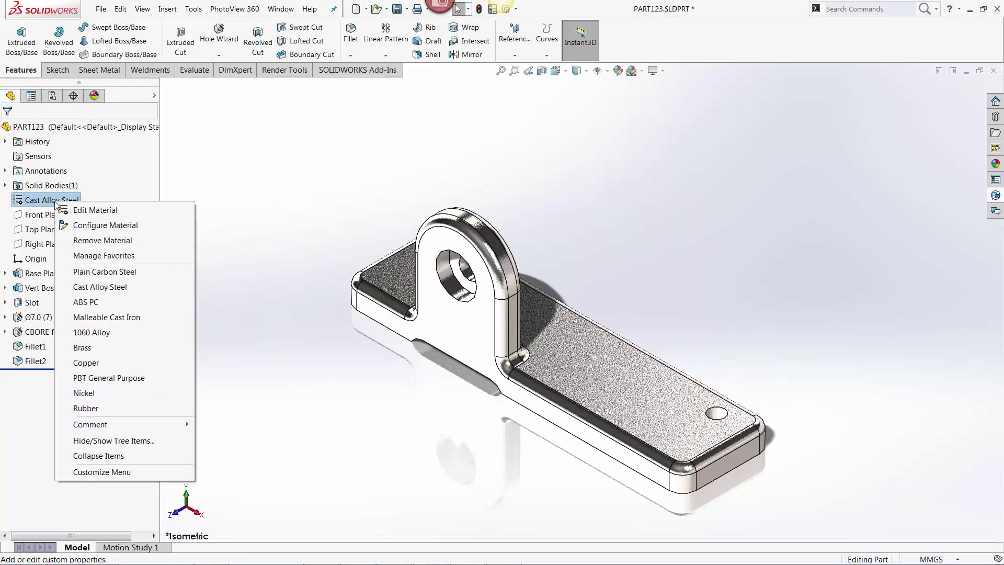
click(102, 271)
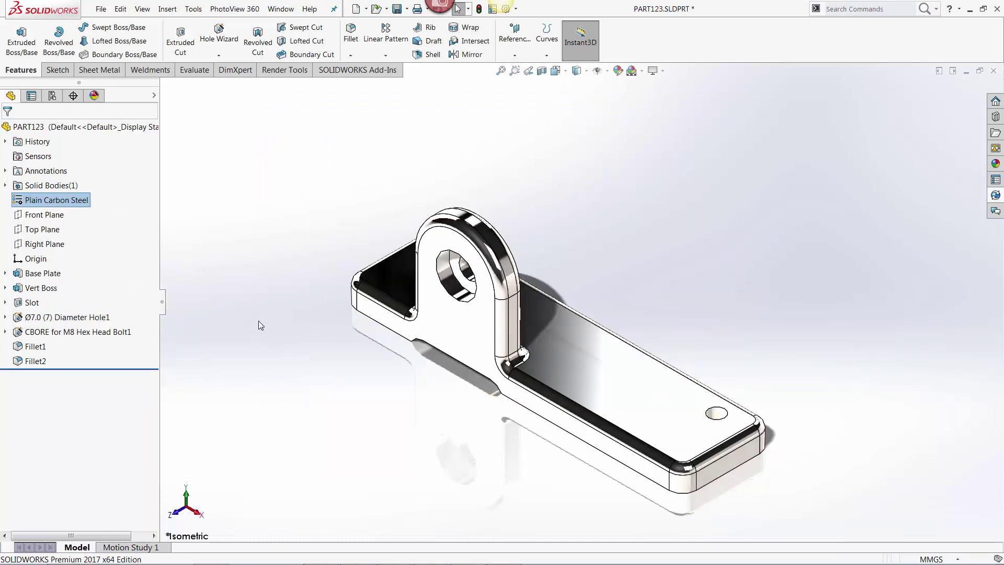
click(396, 9)
Open DWG123.SLDDRW in SOLIDWORKS to display its FLANGE title block with approver XX
right_click(435, 317)
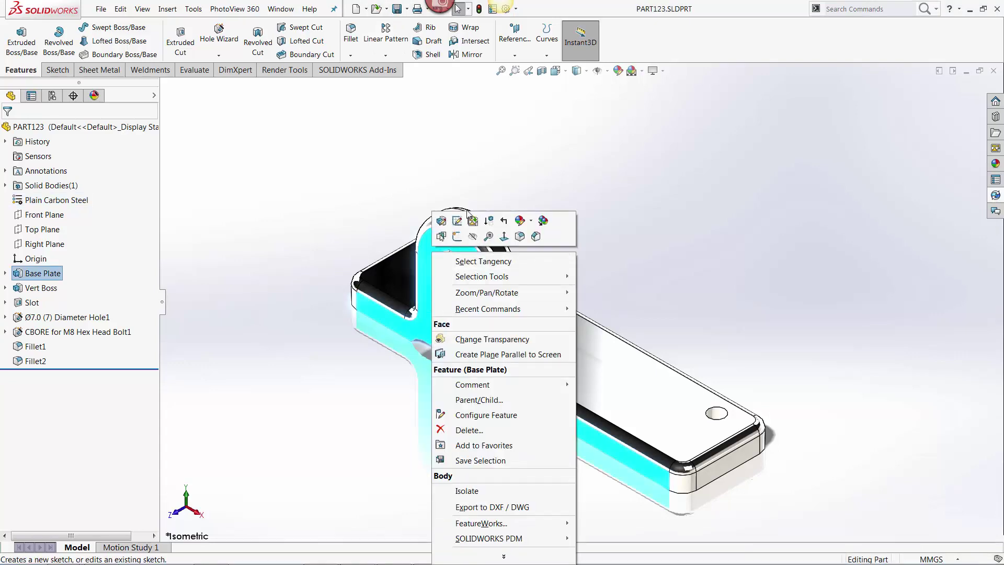
key(ctrl+o)
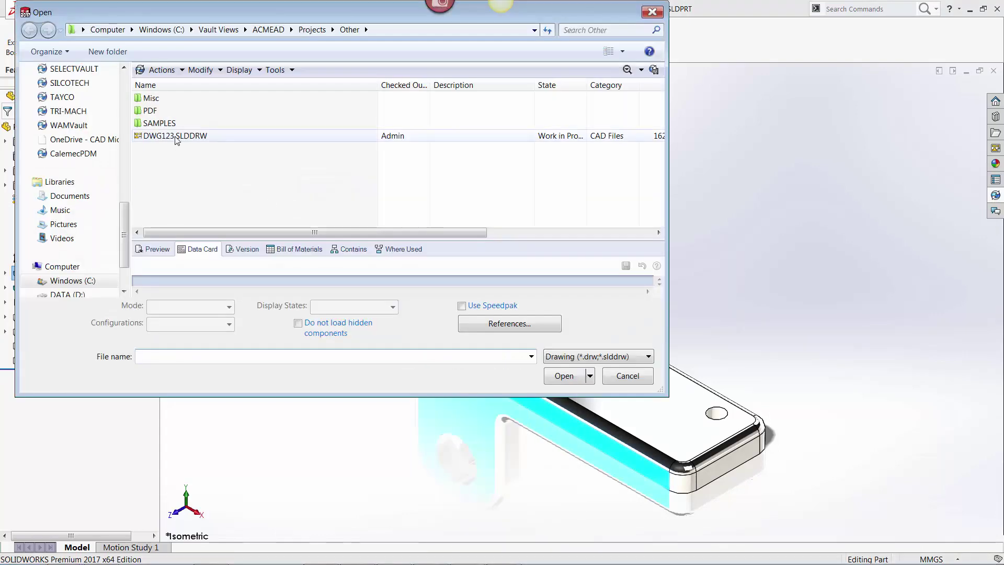
click(176, 136)
click(570, 368)
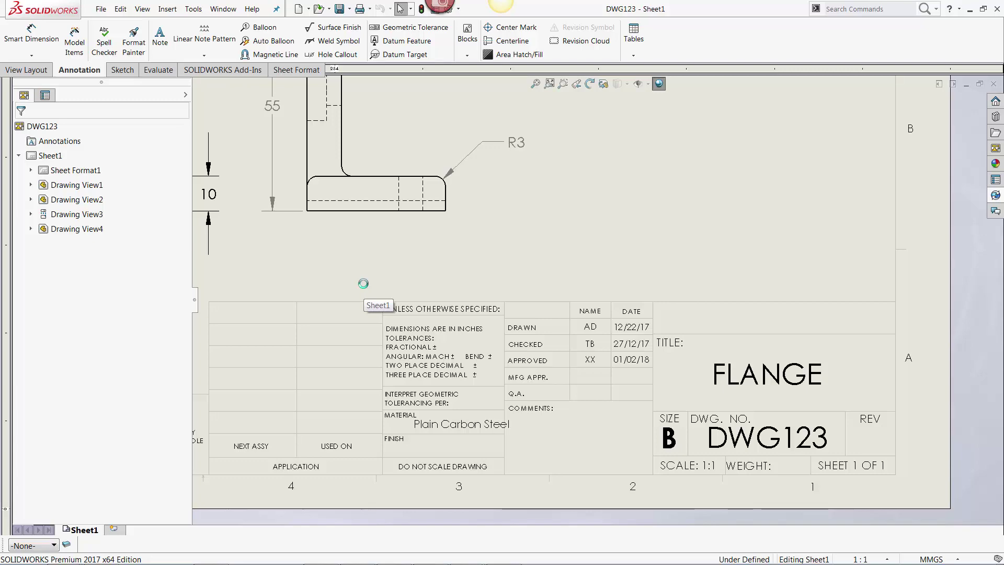
Set the drawing's ApprovedBy custom property to YY in File > Properties
click(101, 9)
click(137, 292)
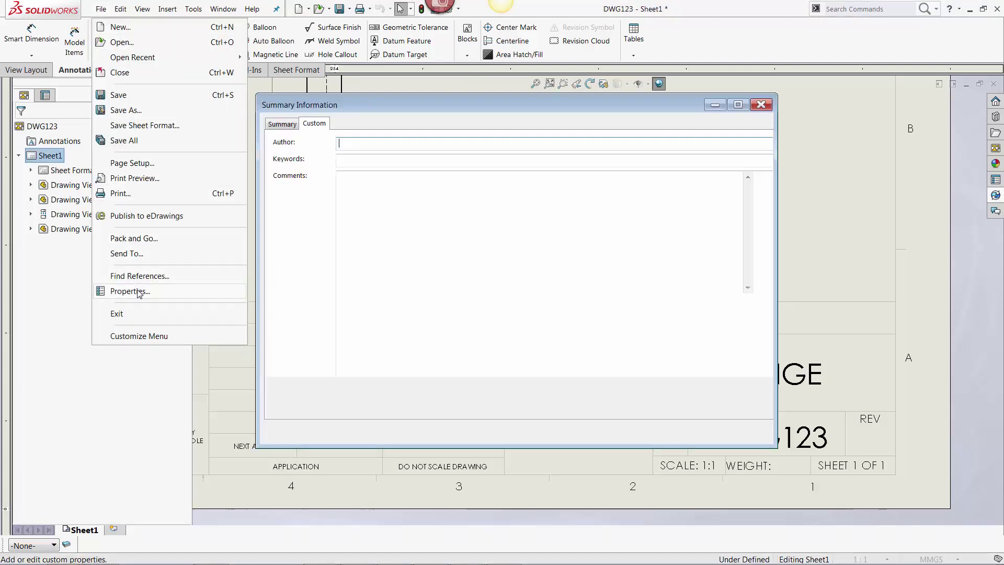
click(481, 225)
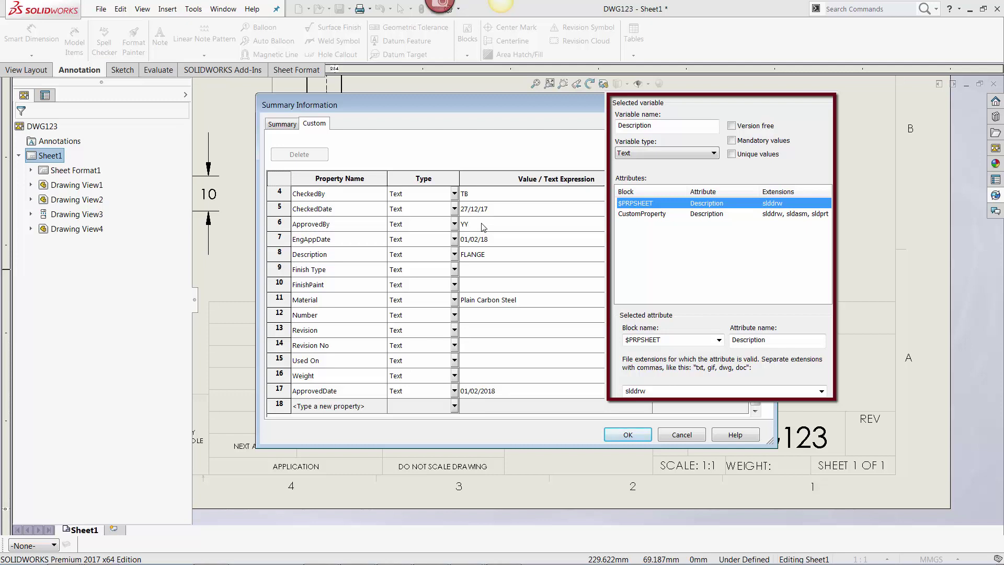
click(627, 434)
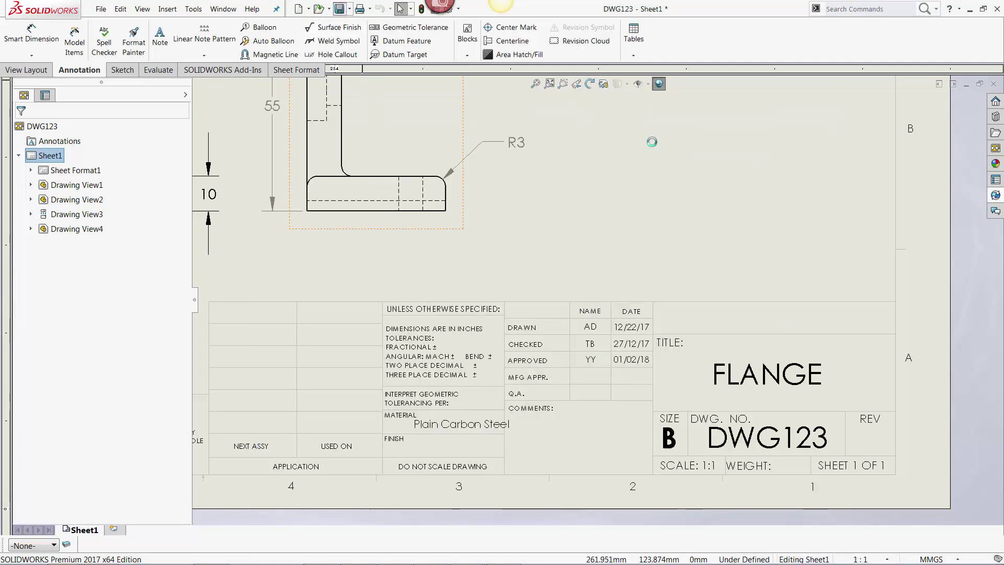
Check DWG123.SLDDRW and PART123 into the vault from the SOLIDWORKS PDM task pane
click(994, 195)
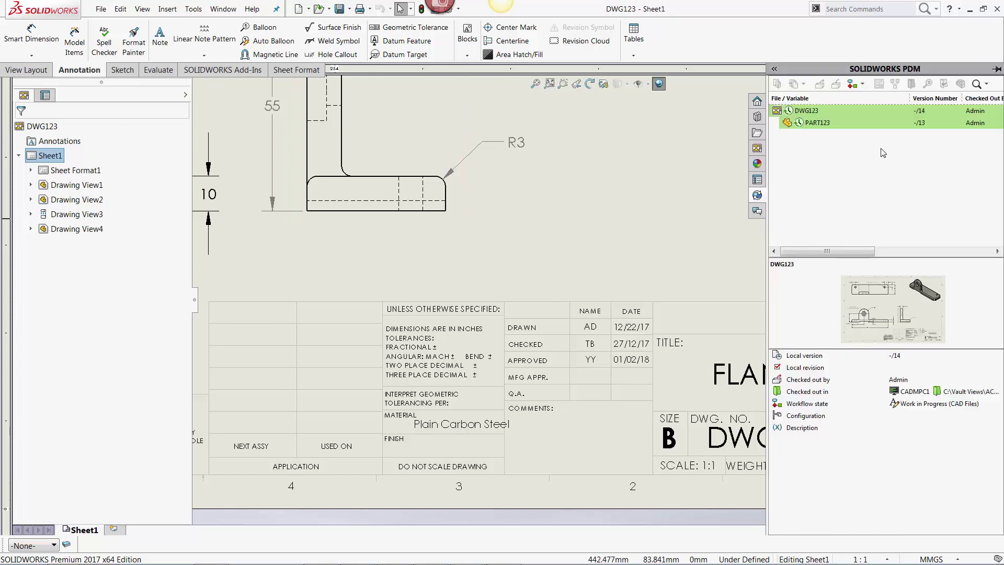
click(819, 112)
click(836, 84)
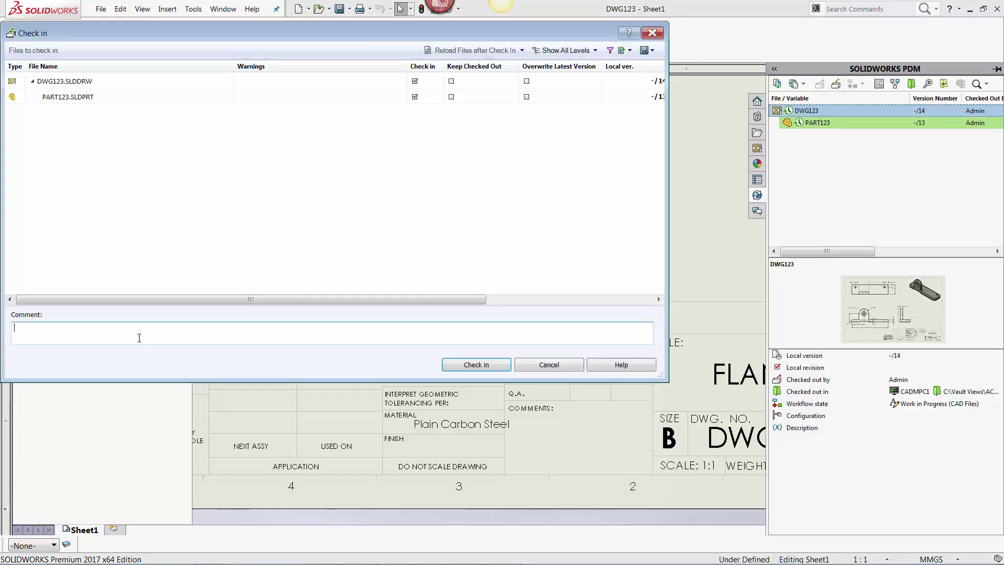
click(473, 365)
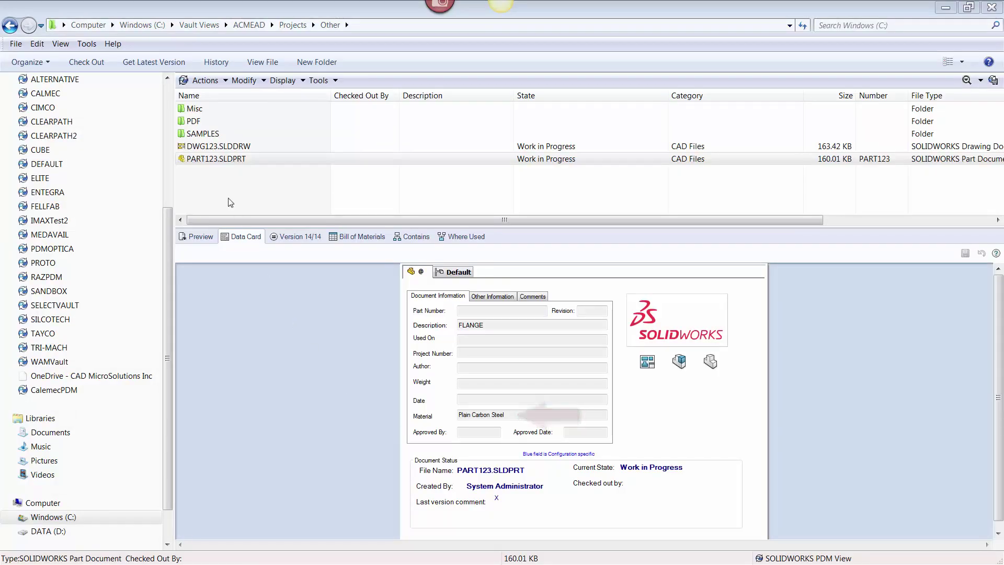
Select DWG123.SLDDRW in the vault to view its data card, still showing Approved By XX
click(217, 148)
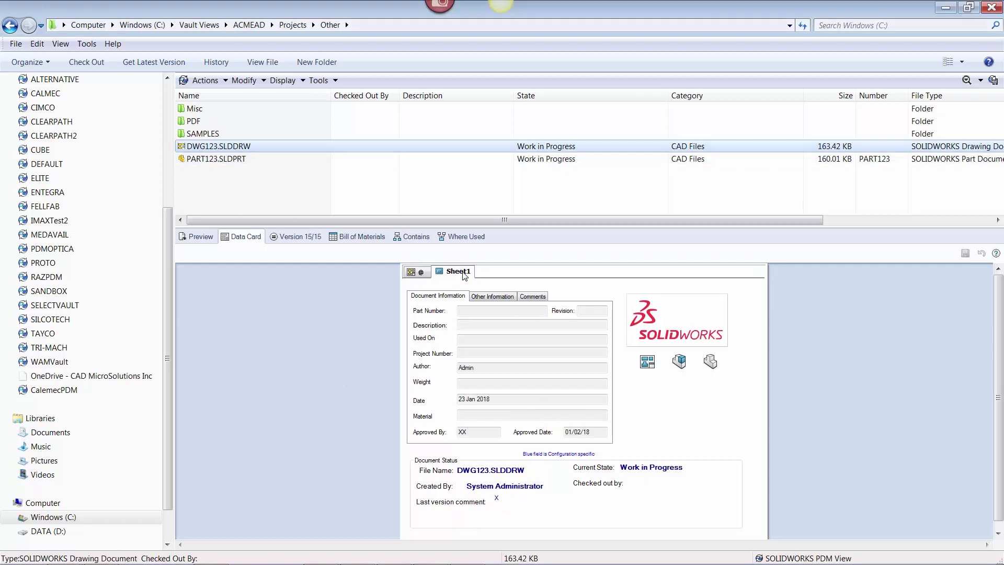